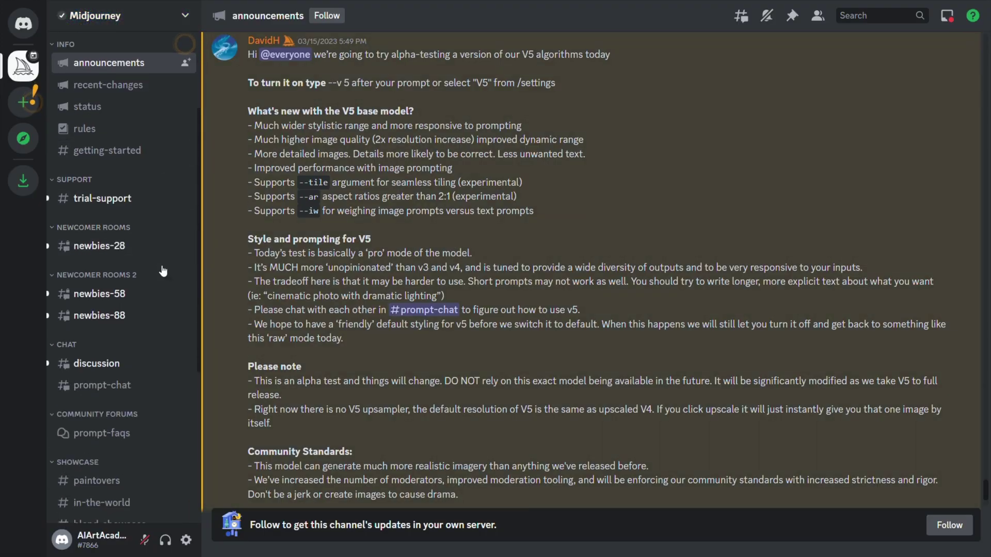
pyautogui.scroll(-4, 158, 265)
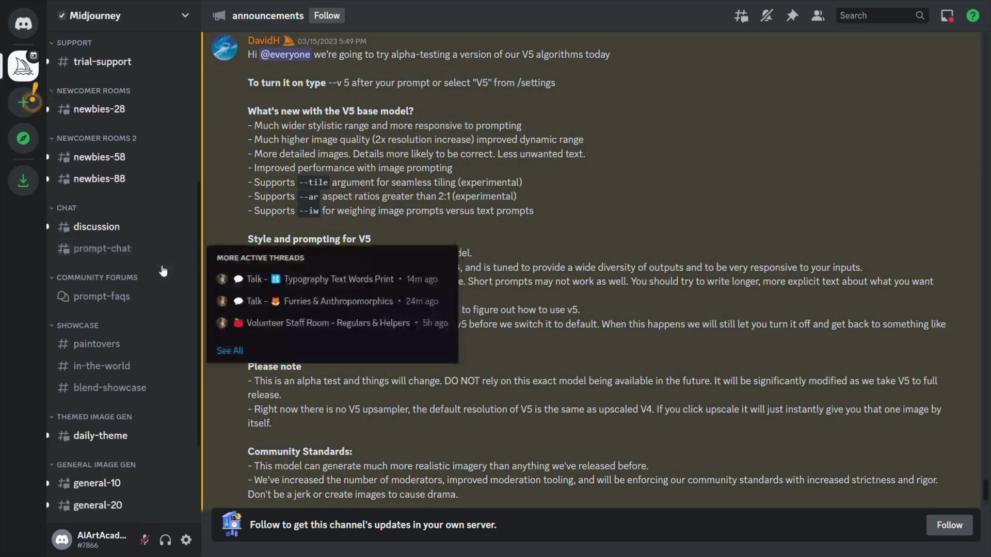
pyautogui.scroll(-3, 161, 269)
pyautogui.scroll(-1, 160, 269)
pyautogui.scroll(10, 161, 270)
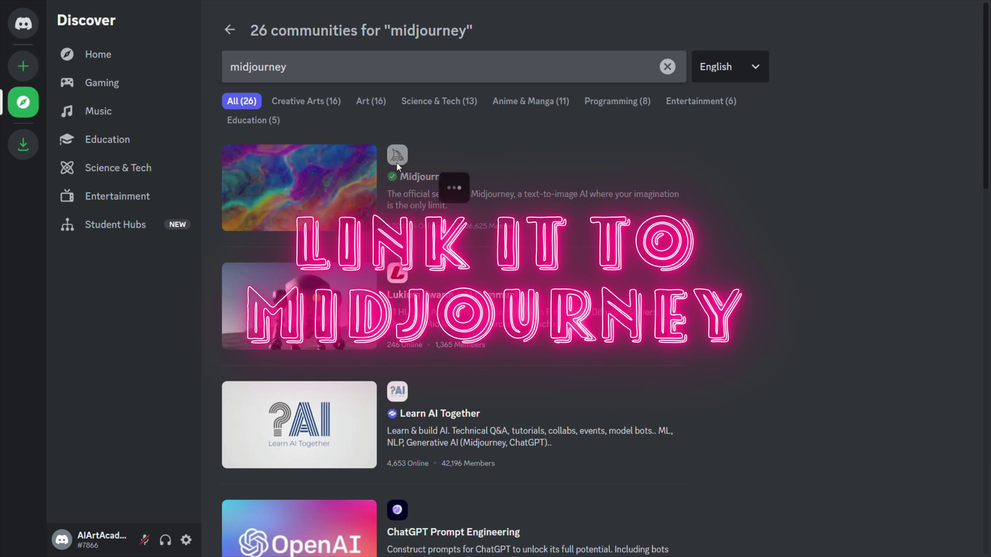
# Enter a new username on the Midjourney invite page and submit it to join.
pyautogui.click(397, 163)
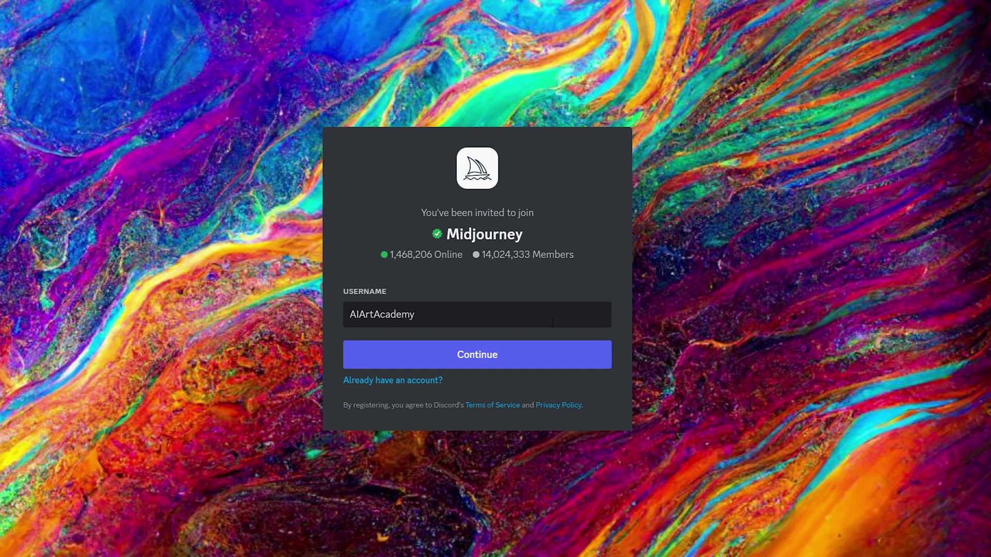
pyautogui.click(504, 357)
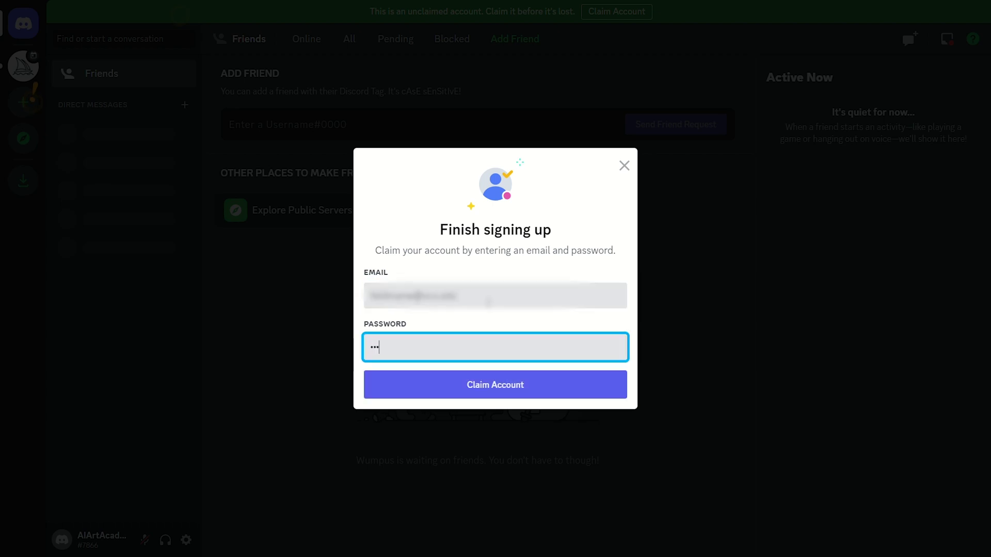
# Claim the account with the entered email and password, then open the Midjourney server.
pyautogui.click(507, 385)
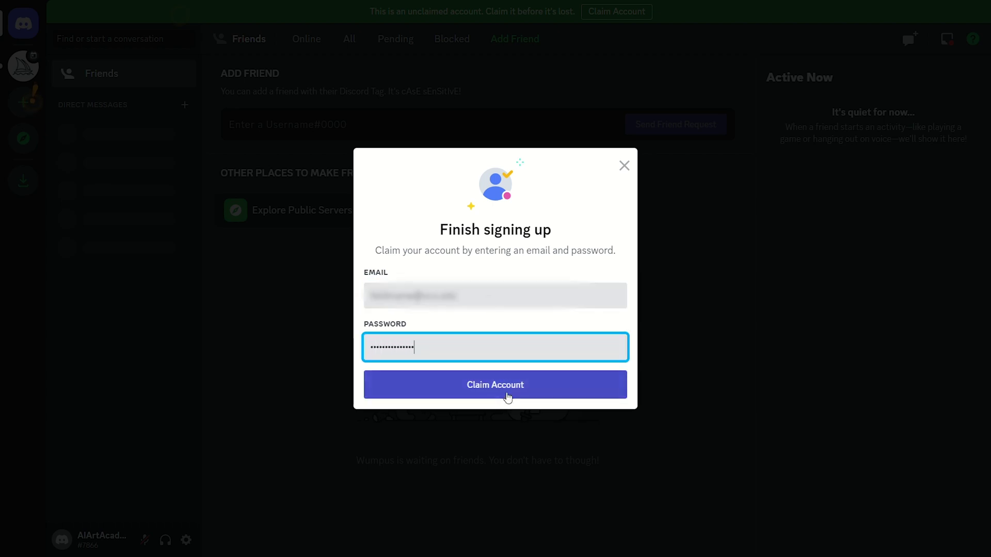
pyautogui.press('Escape')
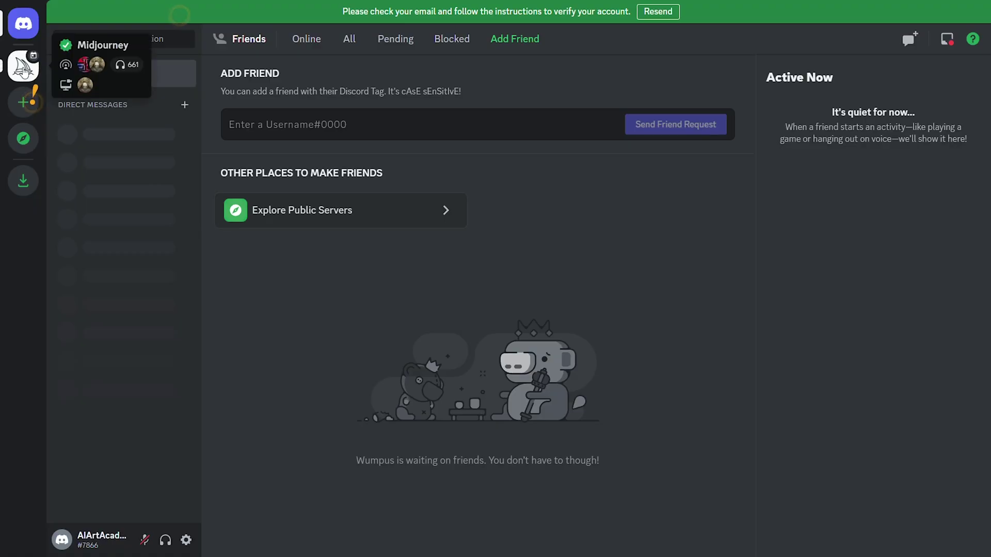
pyautogui.click(23, 66)
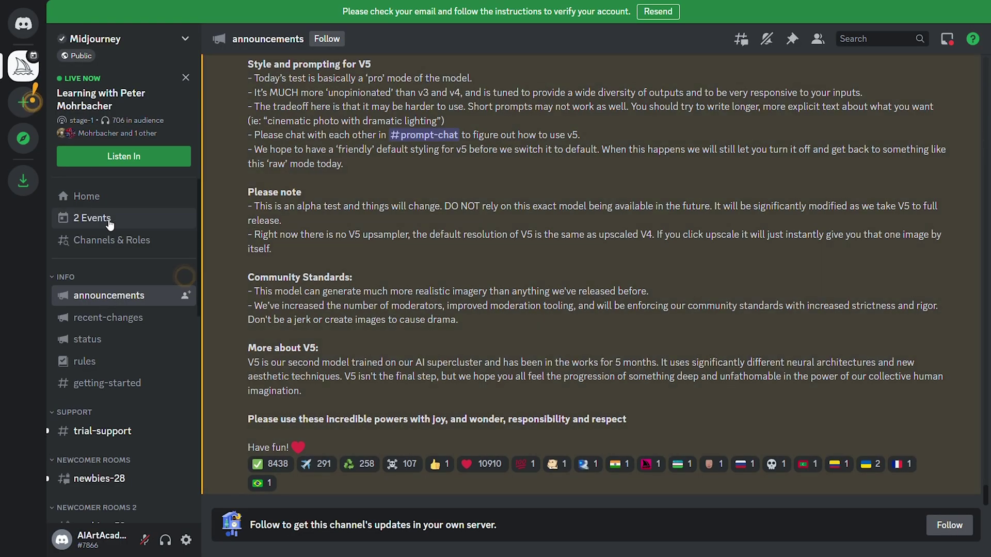
pyautogui.scroll(10, 274, 175)
pyautogui.scroll(10, 273, 174)
pyautogui.scroll(8, 273, 175)
pyautogui.scroll(10, 273, 176)
pyautogui.scroll(10, 273, 175)
pyautogui.scroll(8, 274, 175)
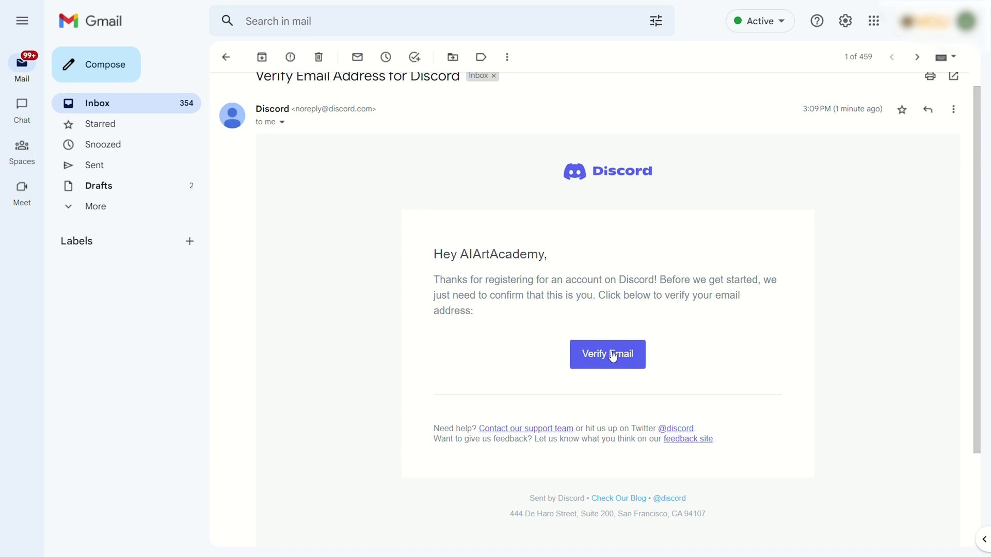
# Confirm the address from the 'Verify Email Address for Discord' message in Gmail.
pyautogui.click(612, 354)
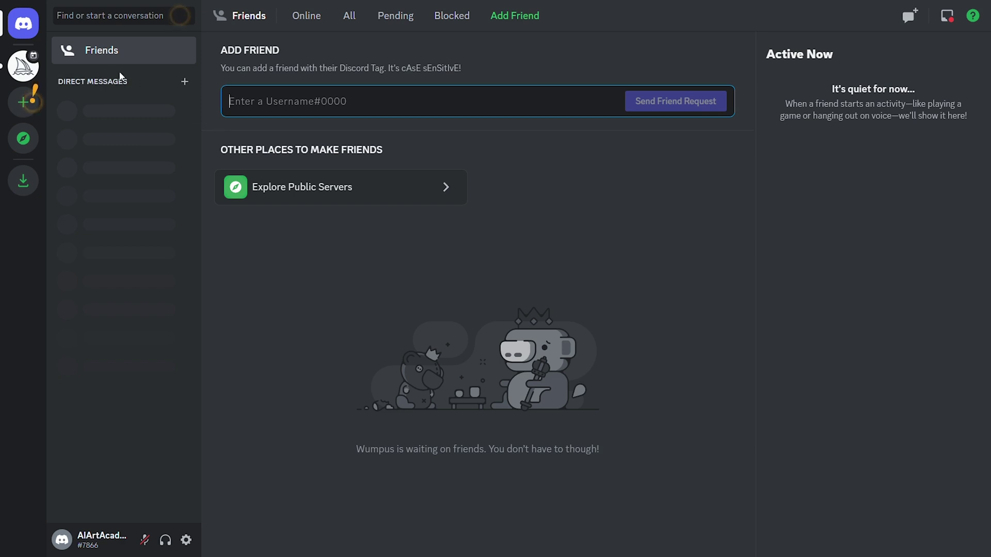
# Open the Midjourney server, dismiss the live stage panel, and view #getting-started.
pyautogui.click(24, 66)
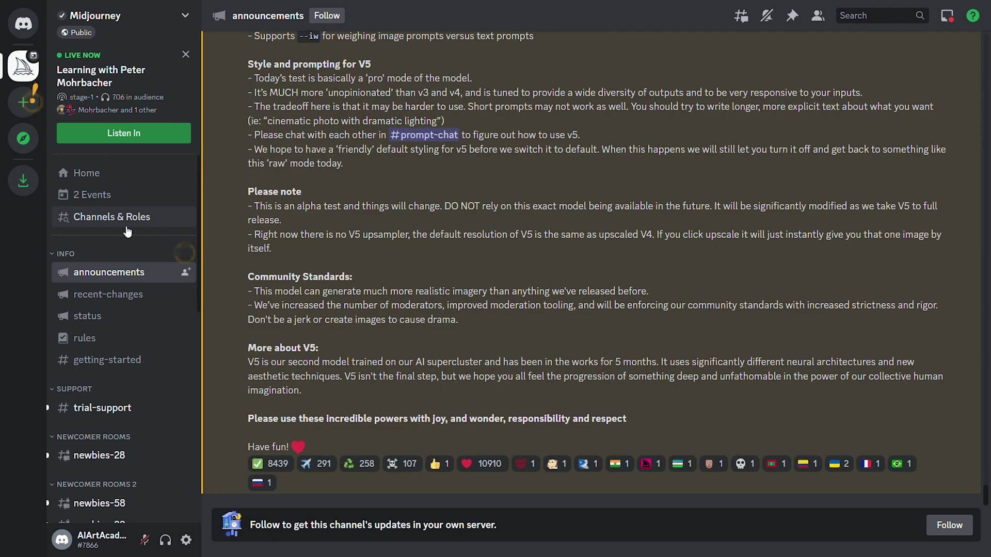
pyautogui.click(185, 55)
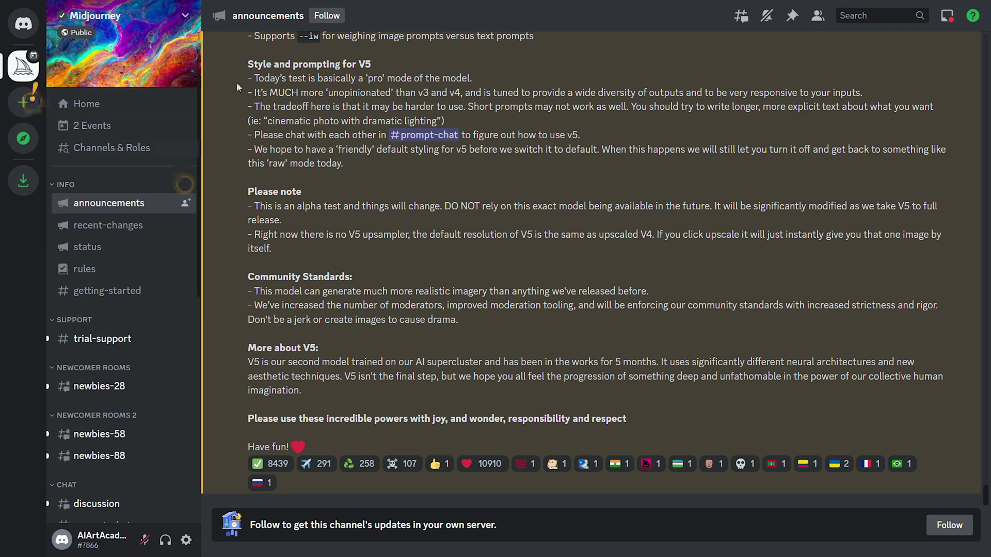
pyautogui.scroll(3, 236, 83)
pyautogui.scroll(1, 236, 82)
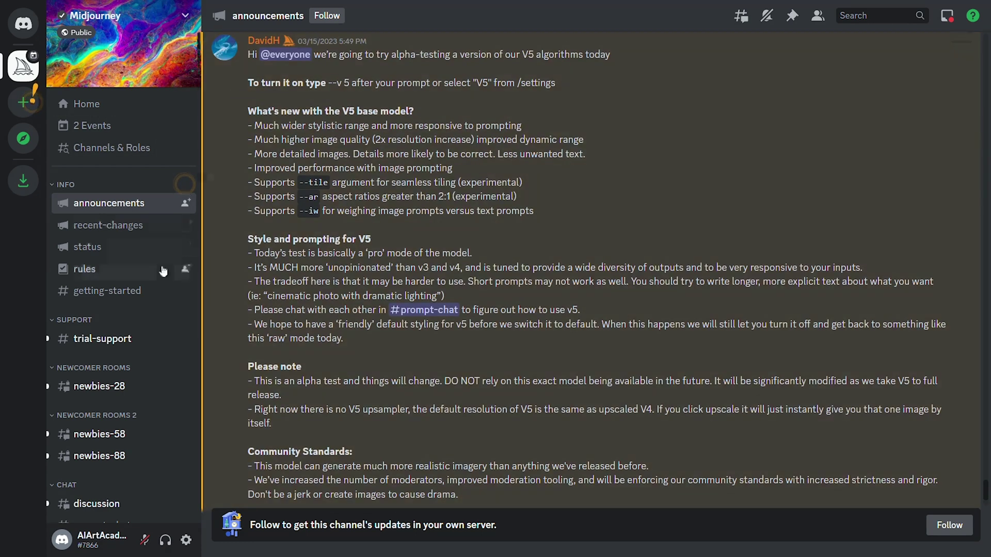
pyautogui.scroll(-2, 163, 270)
pyautogui.scroll(-2, 162, 270)
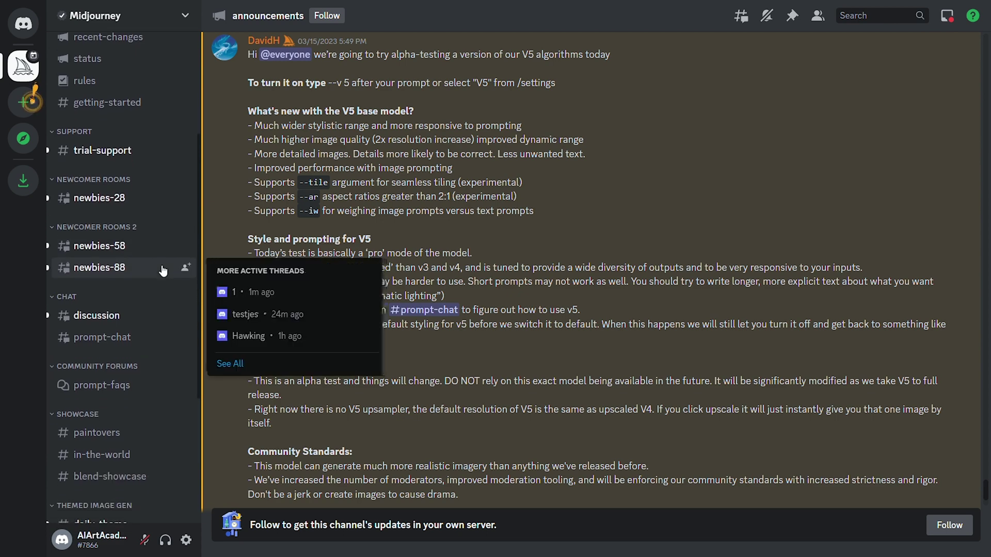
pyautogui.scroll(-2, 163, 271)
pyautogui.scroll(-2, 162, 270)
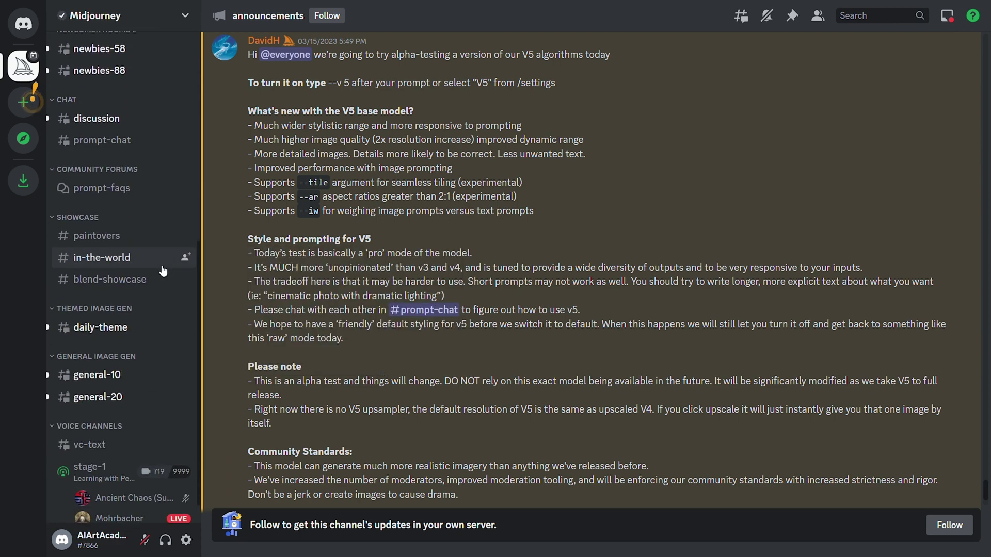
pyautogui.scroll(-1, 163, 270)
pyautogui.scroll(5, 163, 270)
pyautogui.scroll(4, 163, 271)
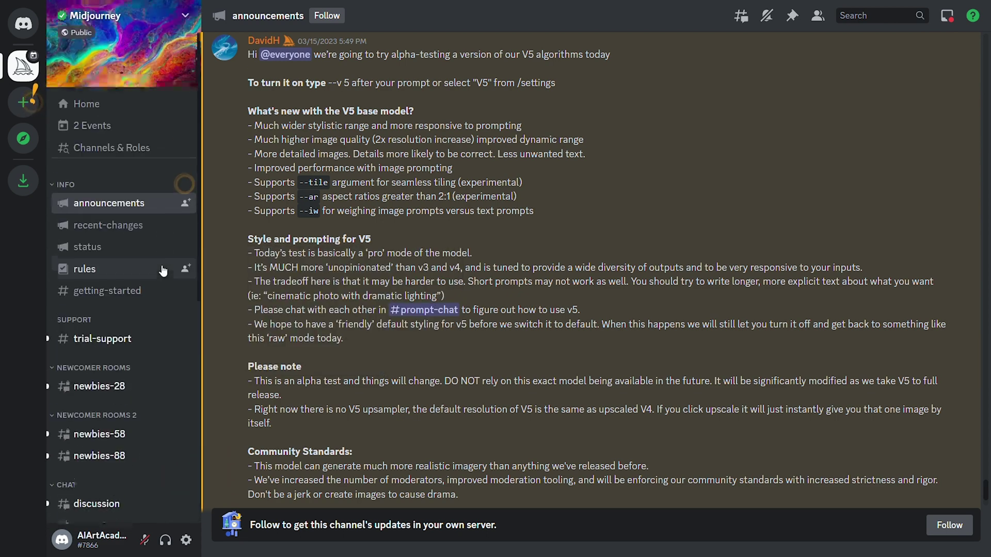
pyautogui.click(126, 293)
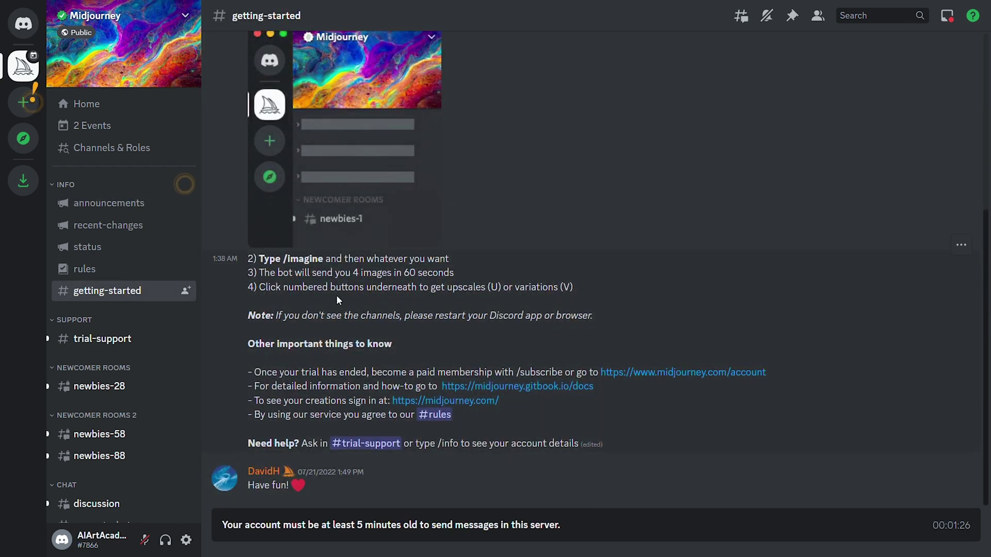
pyautogui.scroll(5, 337, 296)
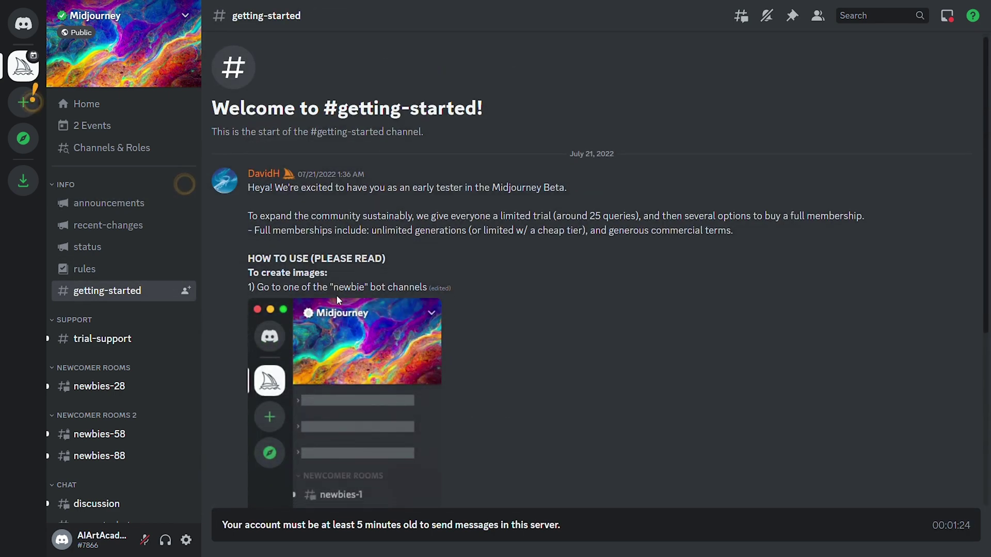
pyautogui.scroll(-1, 338, 295)
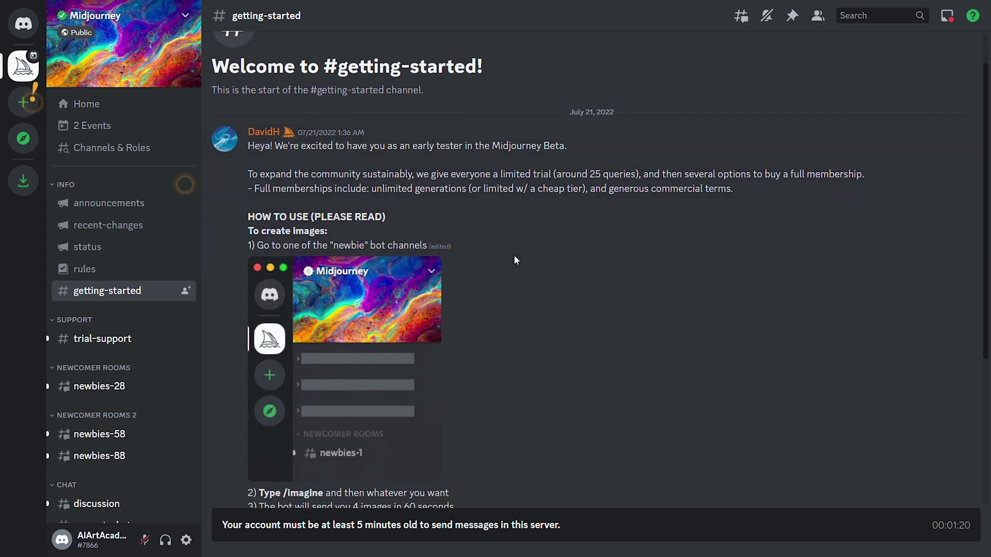
pyautogui.scroll(-2, 514, 255)
pyautogui.scroll(-1, 514, 260)
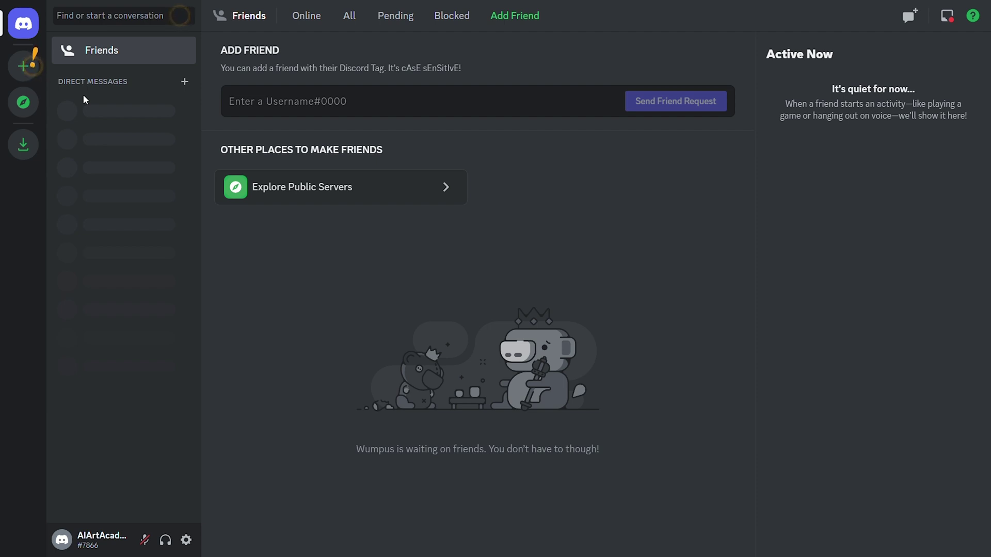
# Search public servers for 'midjourney' and open the Midjourney result.
pyautogui.click(24, 102)
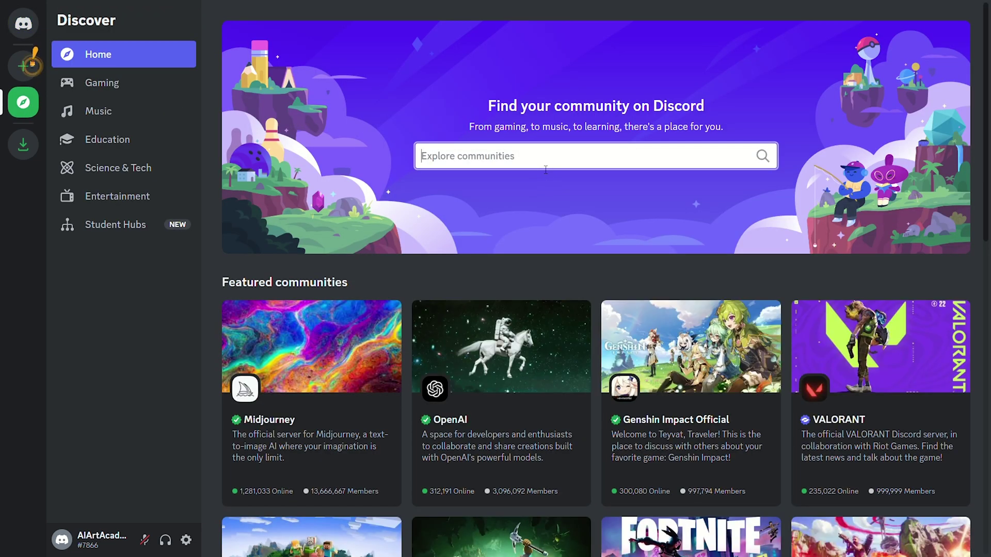
pyautogui.write('midjourney')
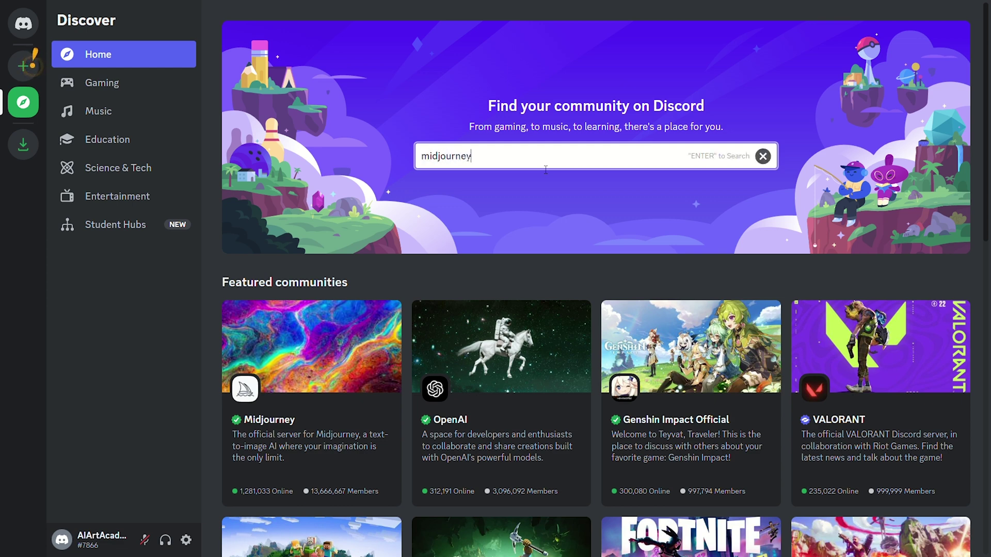
pyautogui.press('Return')
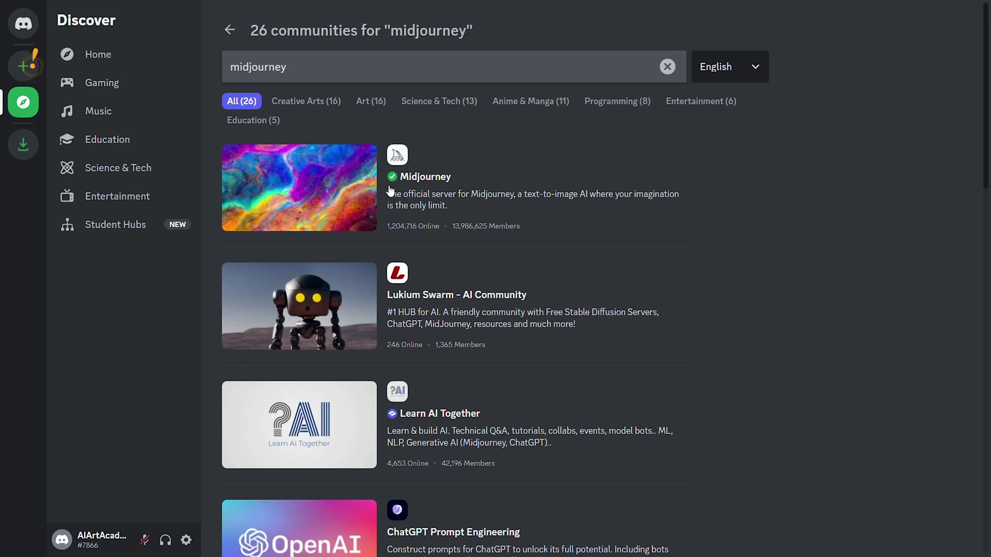
pyautogui.click(397, 158)
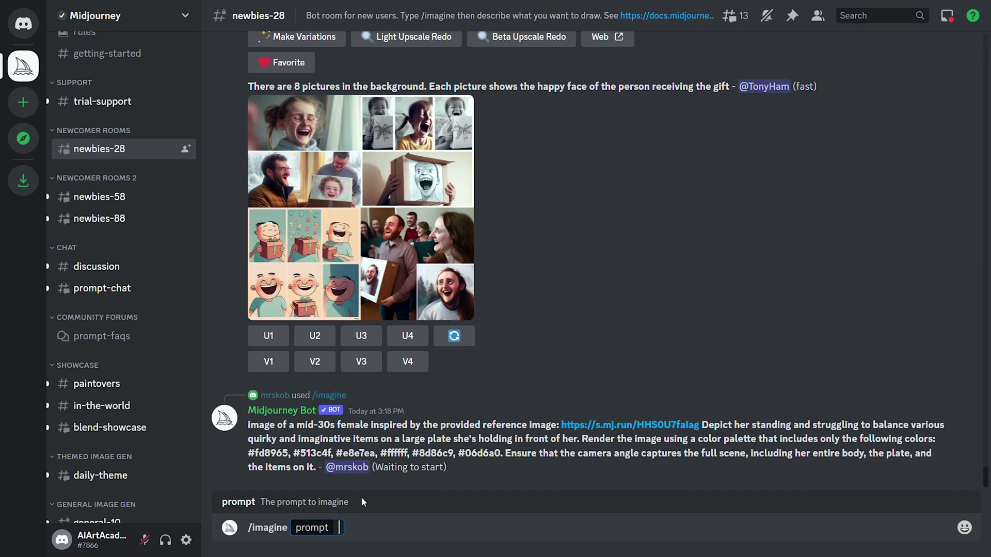
pyautogui.write('te p')
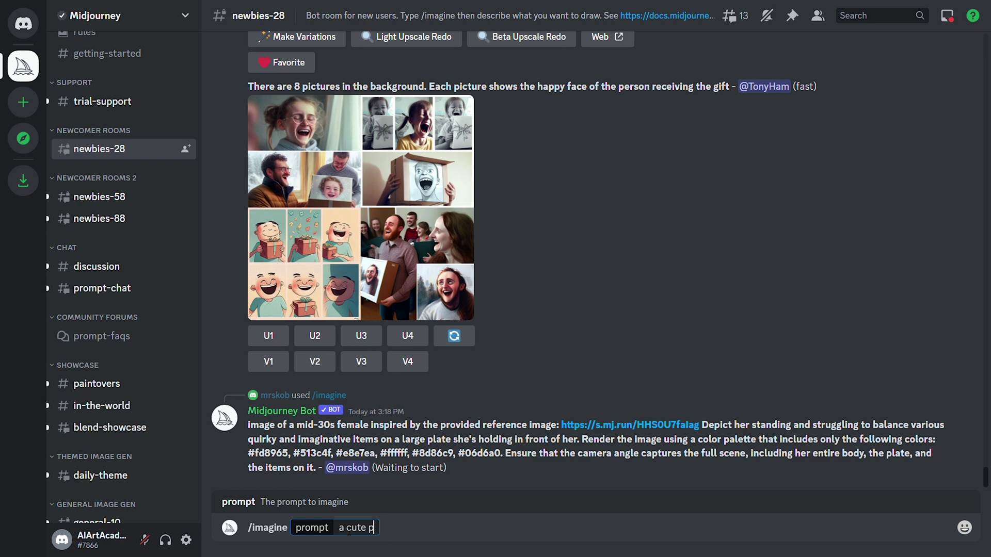
pyautogui.write('uppy')
# Submit an /imagine prompt for a puppy riding a bike in #newbies-28.
pyautogui.press('Return')
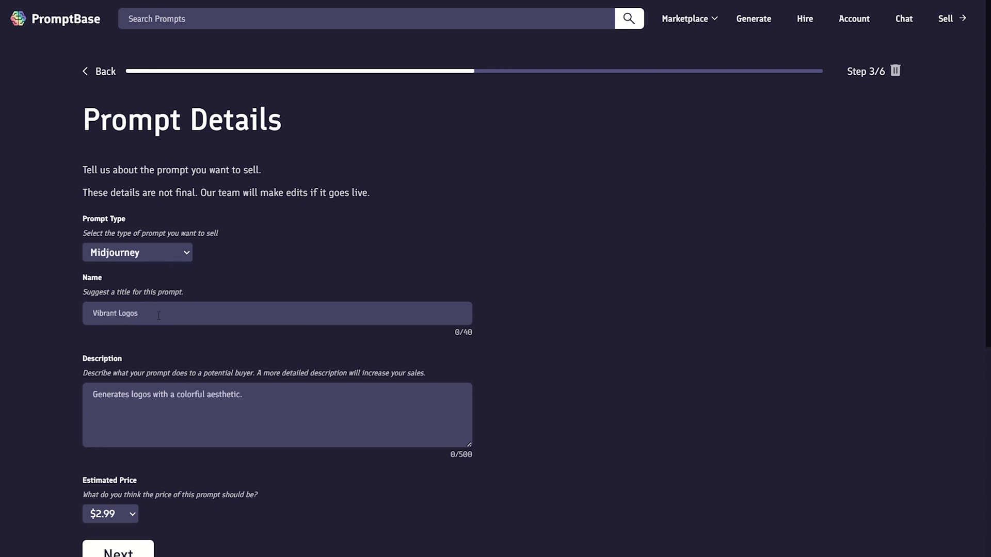
# Begin entering the prompt's title in the Prompt Details Name field.
pyautogui.click(158, 314)
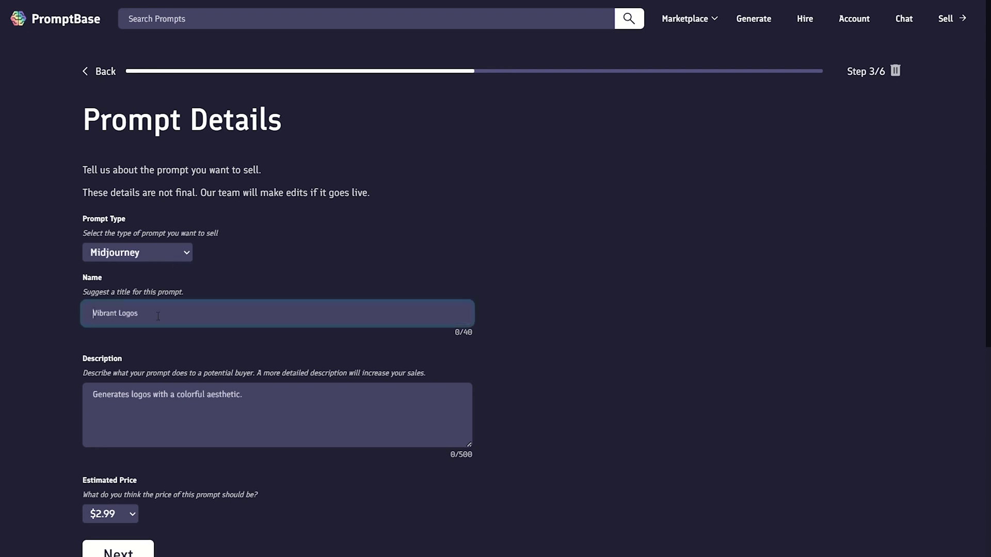